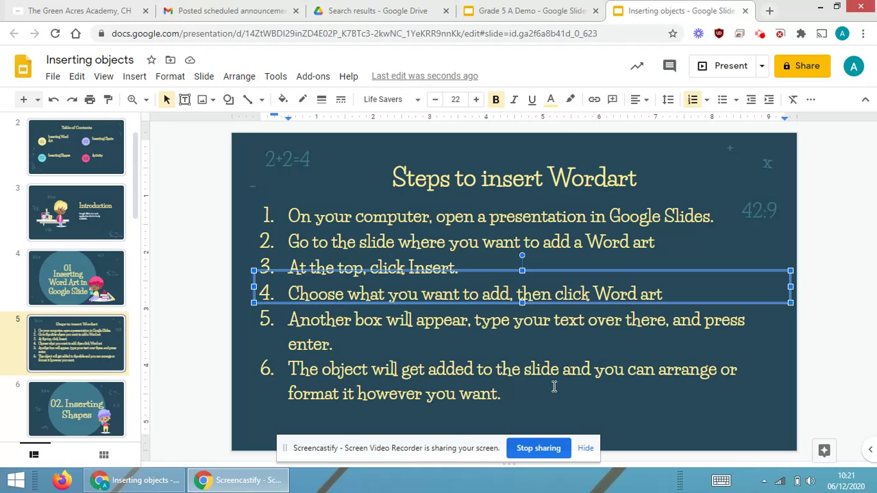
Switch to the Grade 5 A Demo presentation, then back to Inserting objects
click(558, 5)
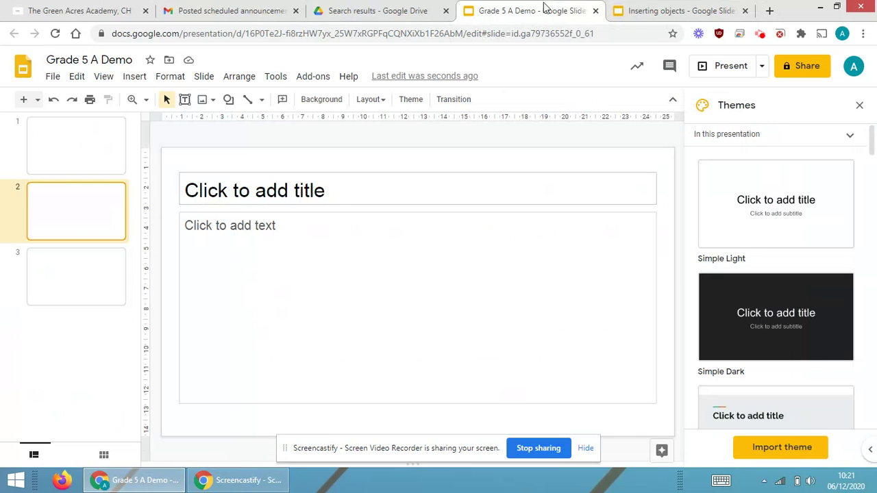
click(682, 8)
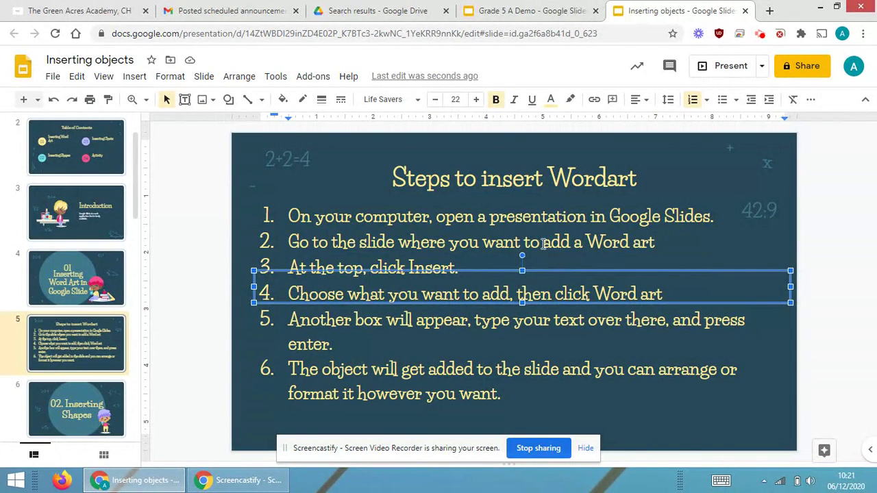
Browse blank slides 1–3 of Grade 5 A Demo, then view the WordArt steps in Inserting objects
click(586, 9)
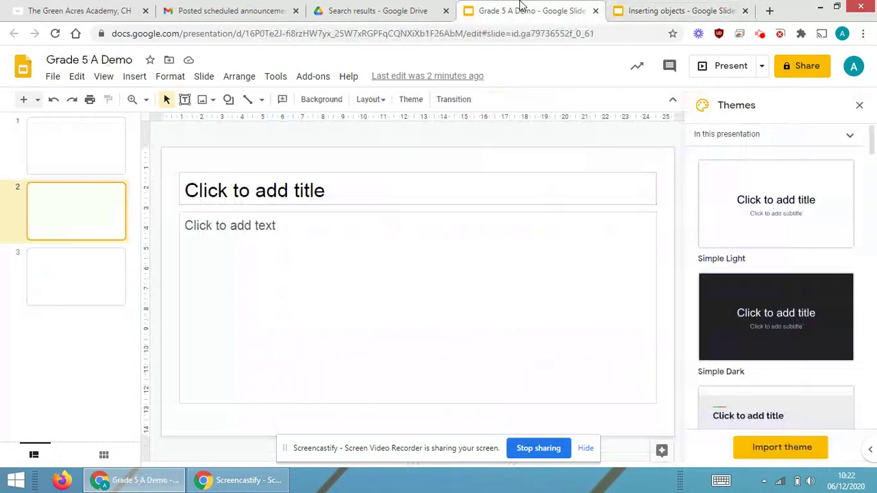
click(79, 152)
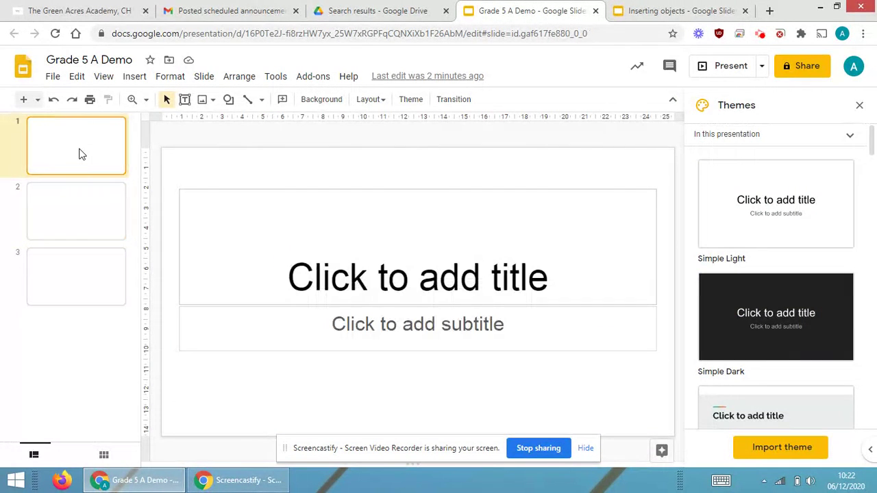
click(85, 223)
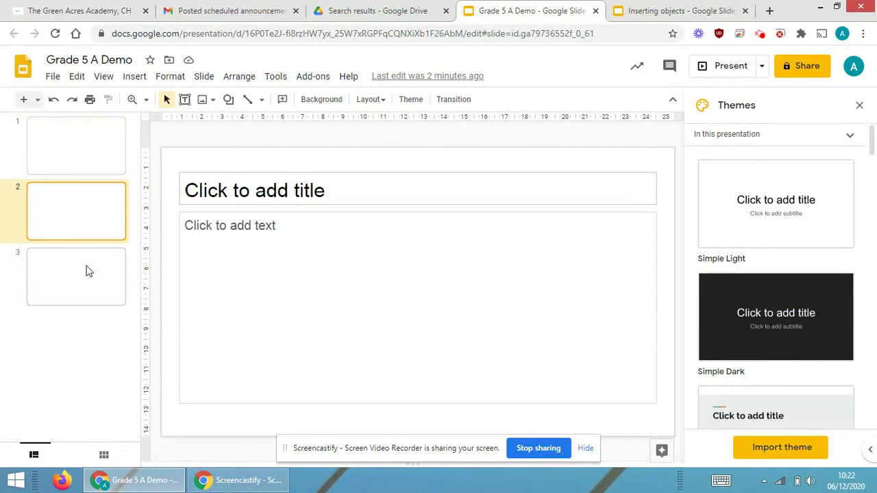
click(87, 271)
click(82, 229)
click(644, 8)
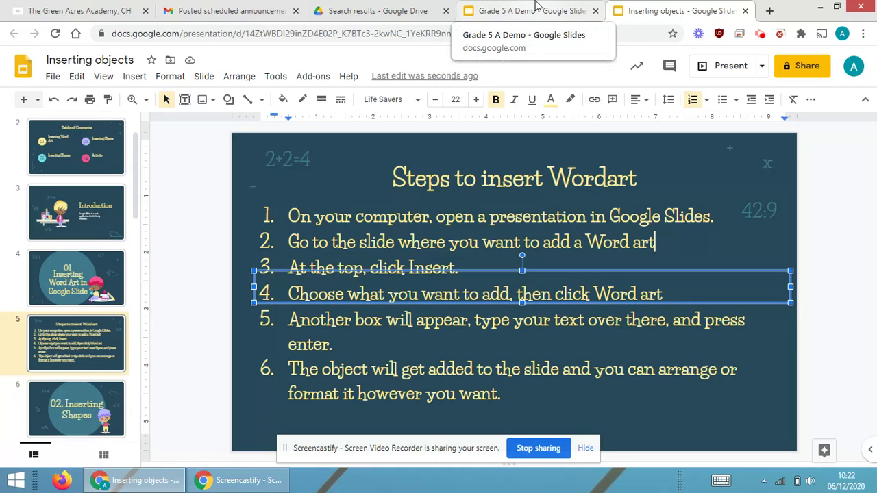
Insert WordArt of the person's full name on slide 2 of Grade 5 A Demo
click(537, 6)
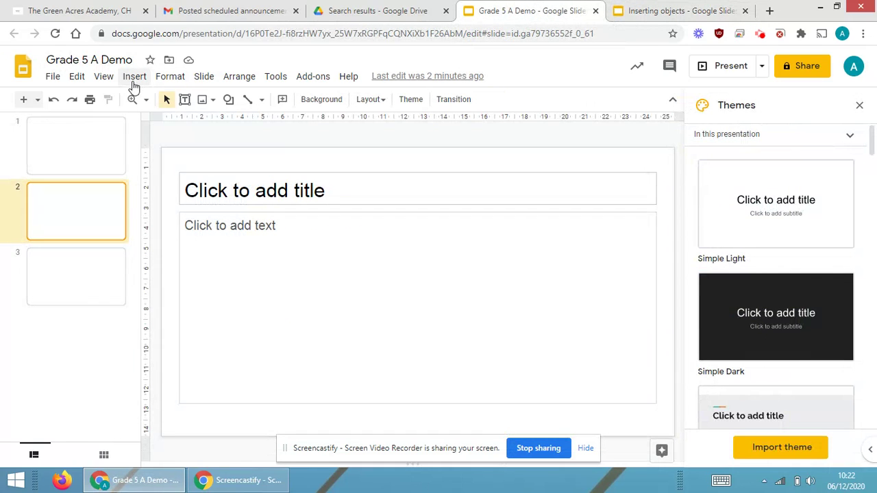
click(134, 77)
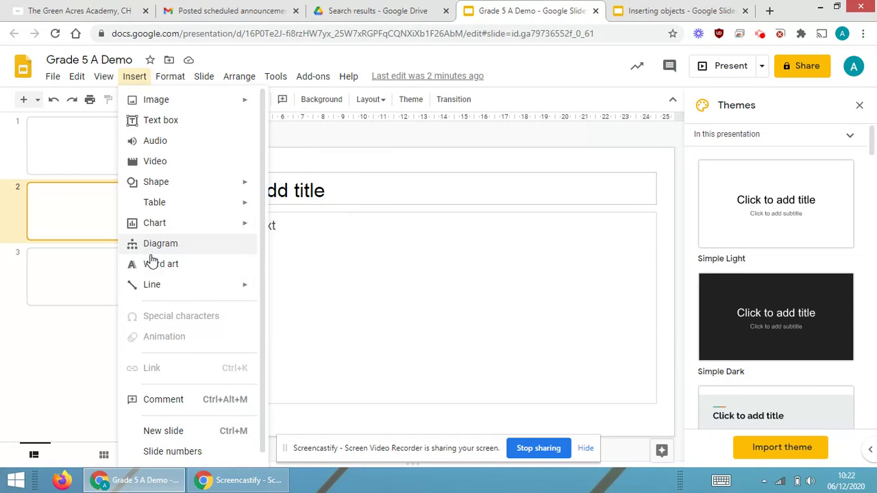
click(152, 263)
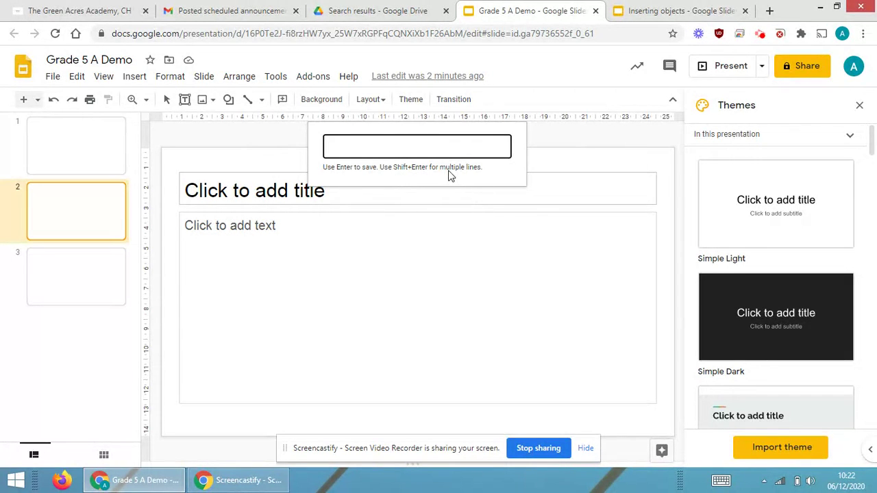
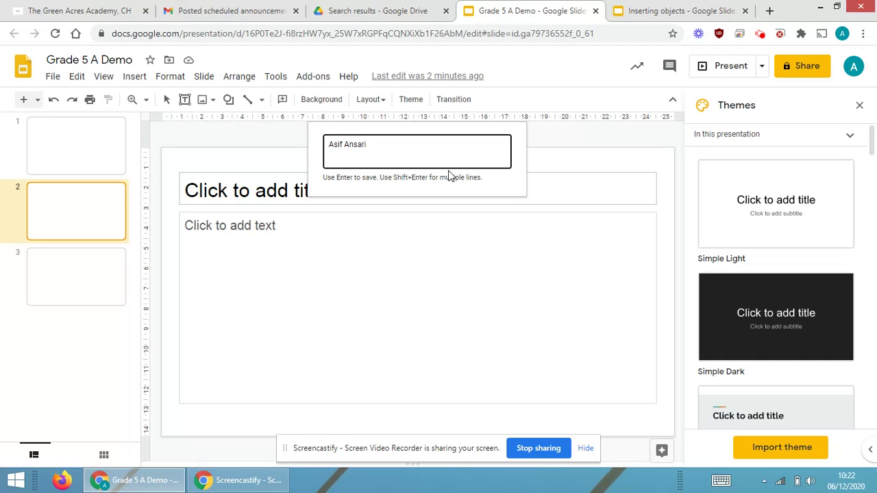
key(Return)
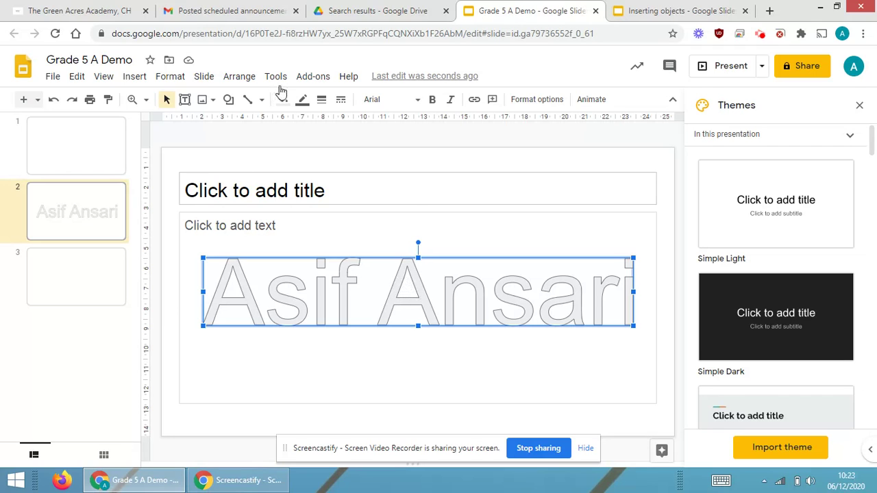
key(shift+Tab)
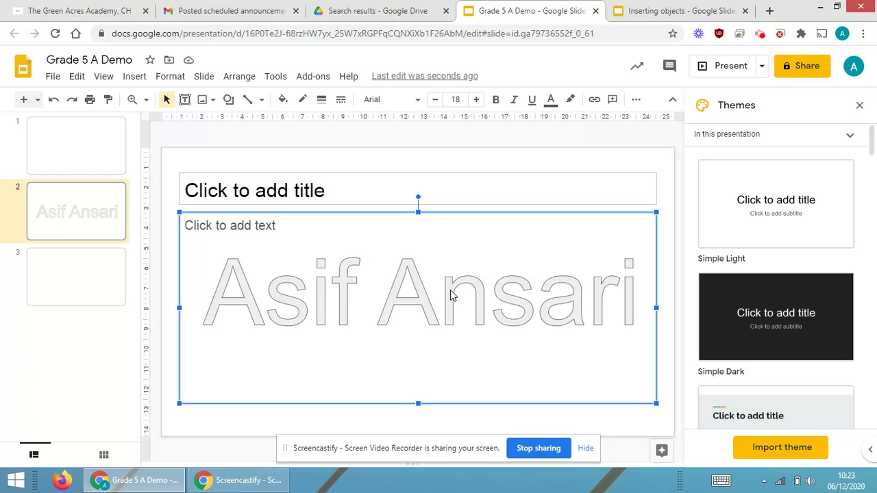
Give the name WordArt a purple gradient fill
click(450, 289)
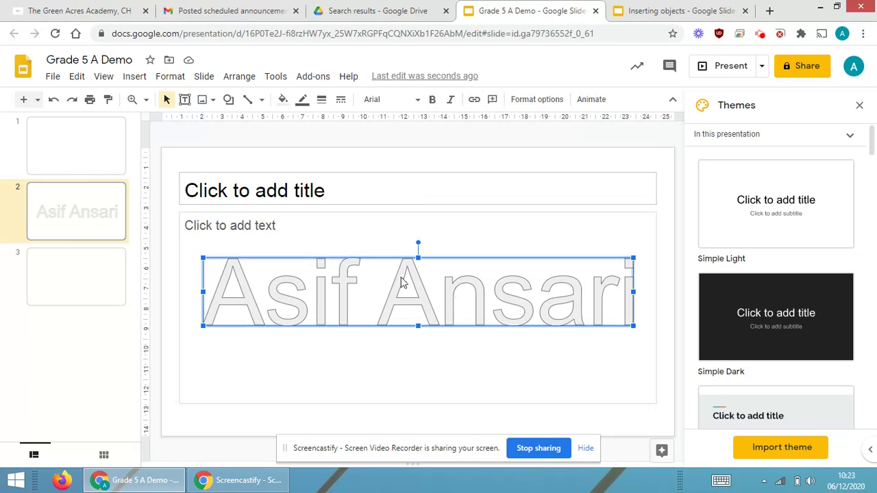
click(284, 100)
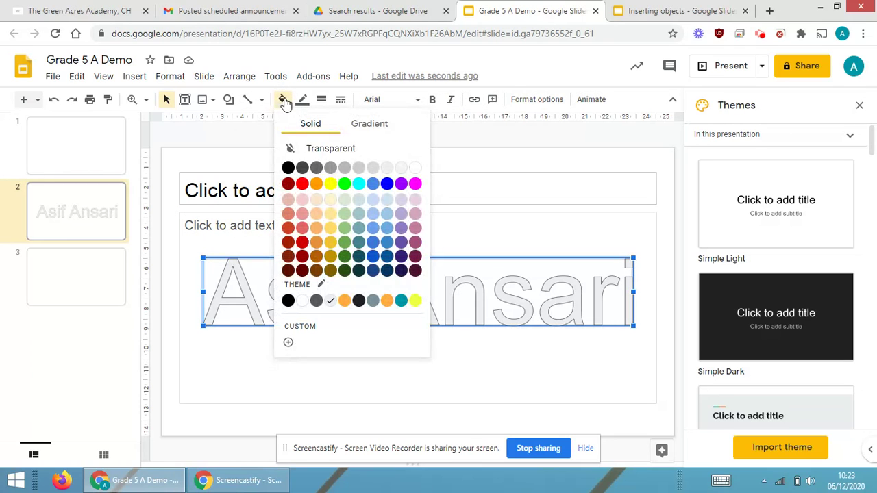
click(374, 127)
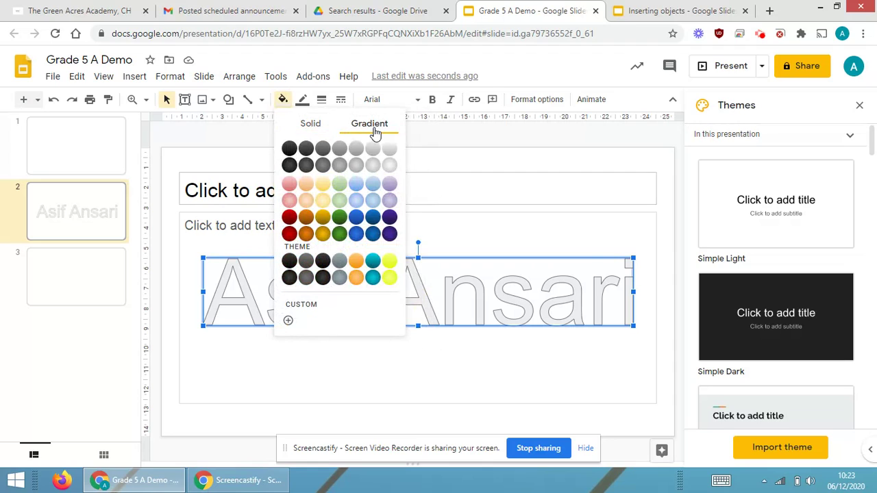
click(390, 201)
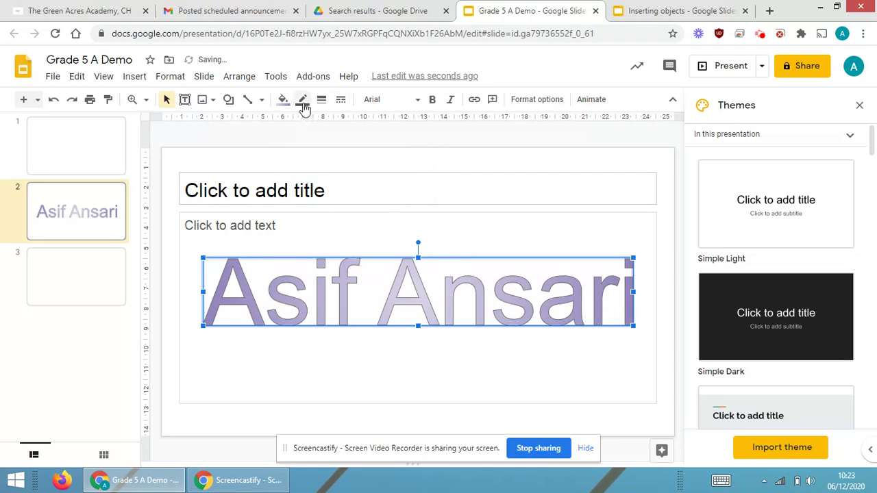
Make the WordArt outline transparent and thin instead of 8px
click(305, 104)
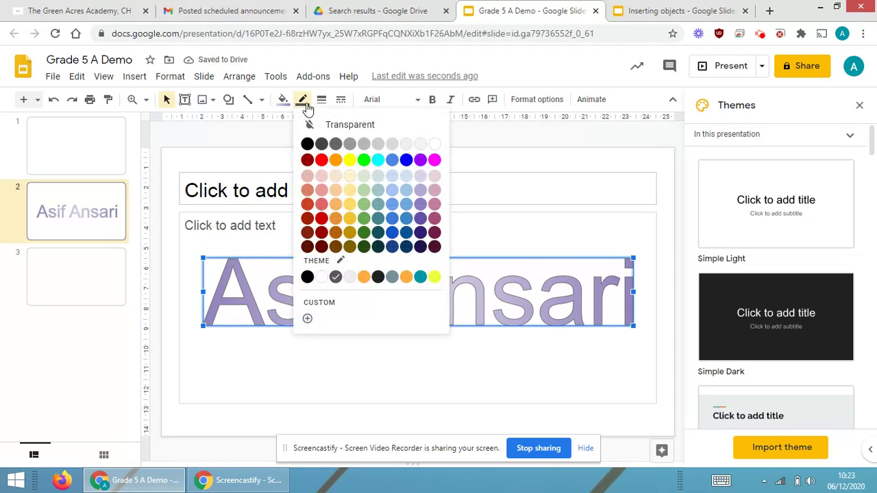
click(373, 127)
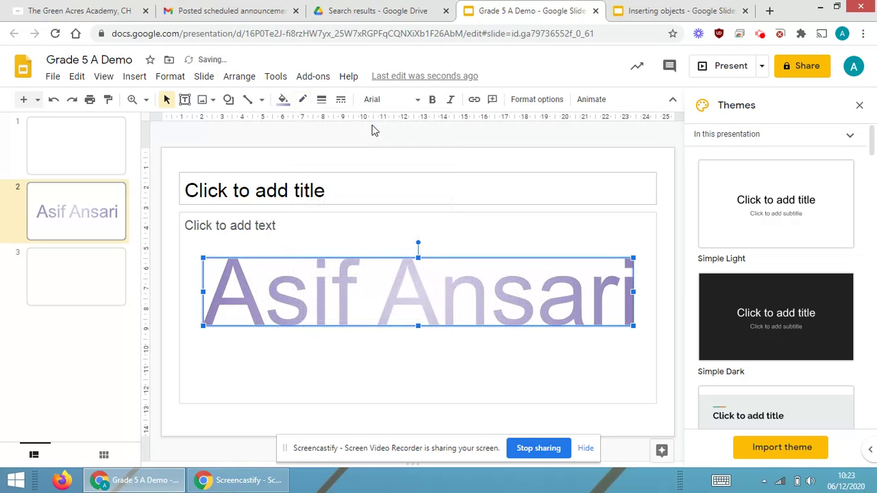
click(321, 100)
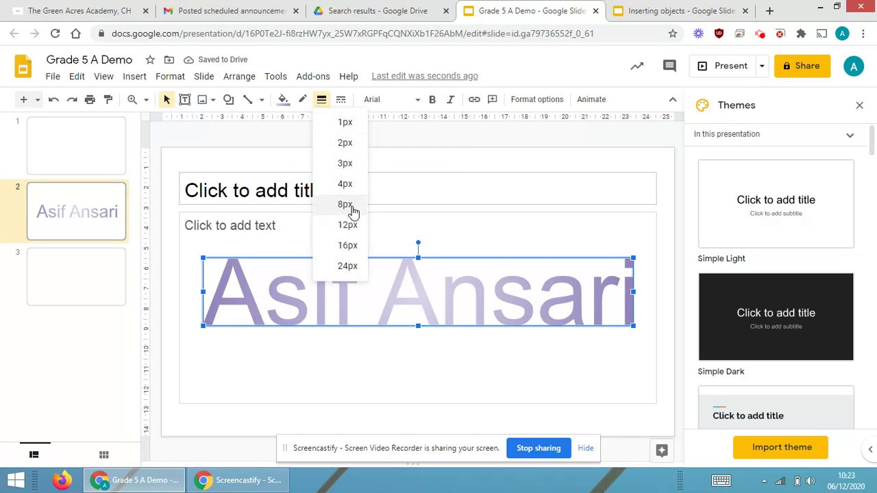
click(345, 205)
click(321, 100)
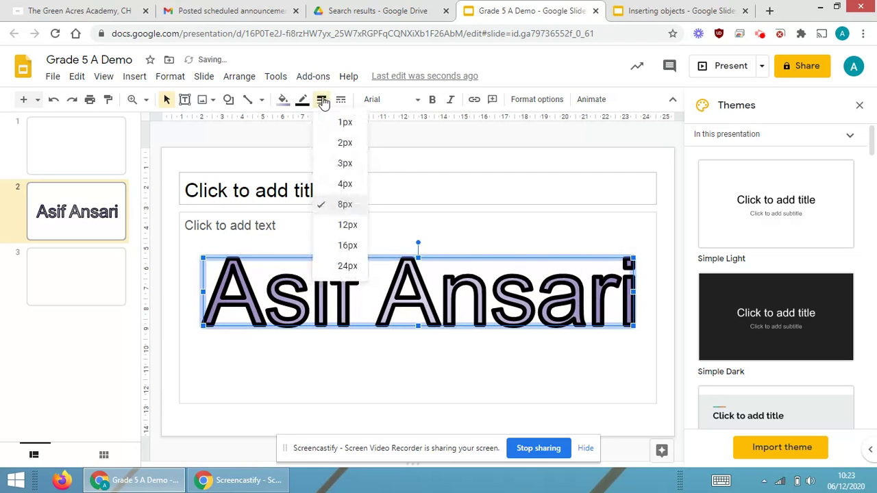
click(346, 152)
Set the WordArt outline to a long-dash style
click(341, 100)
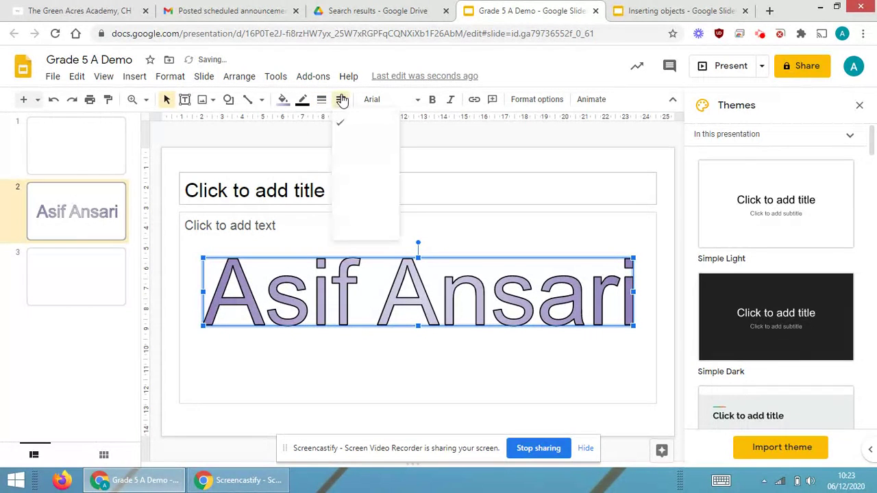
click(387, 230)
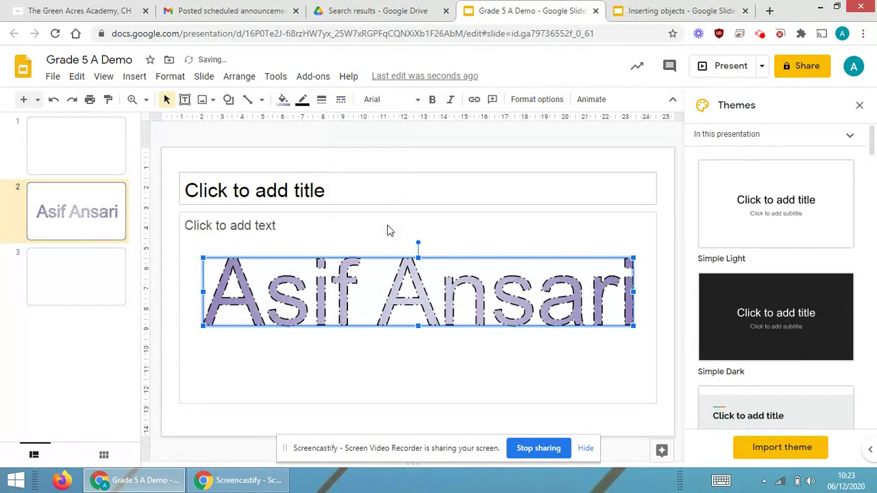
click(342, 99)
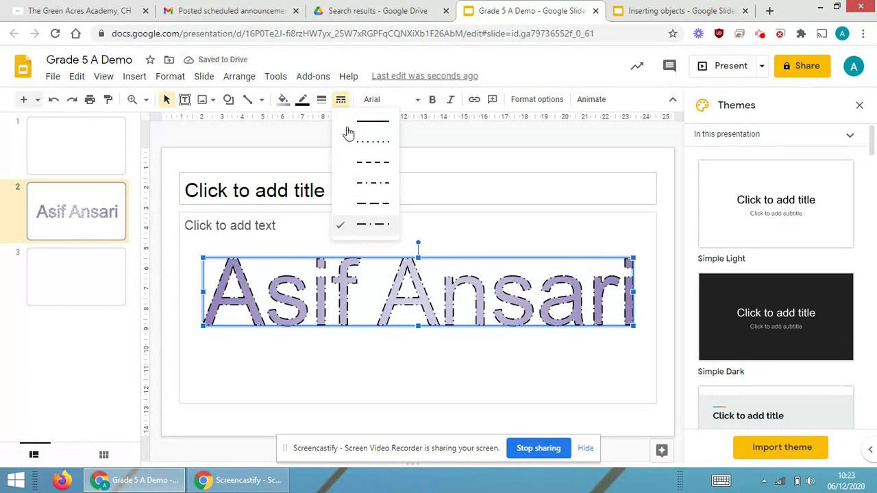
click(369, 203)
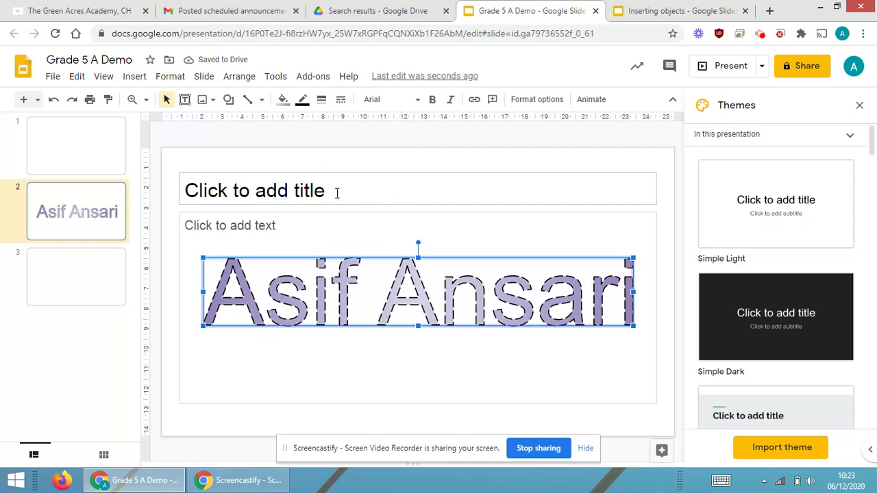
click(85, 289)
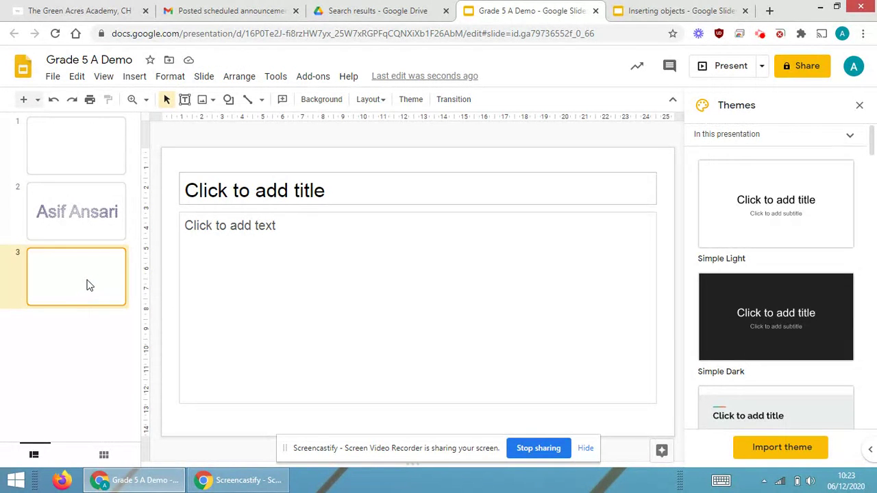
Insert three-line WordArt on slide 3: the person's first name, last name, then 'Computer'
click(132, 78)
mouse_move(182, 283)
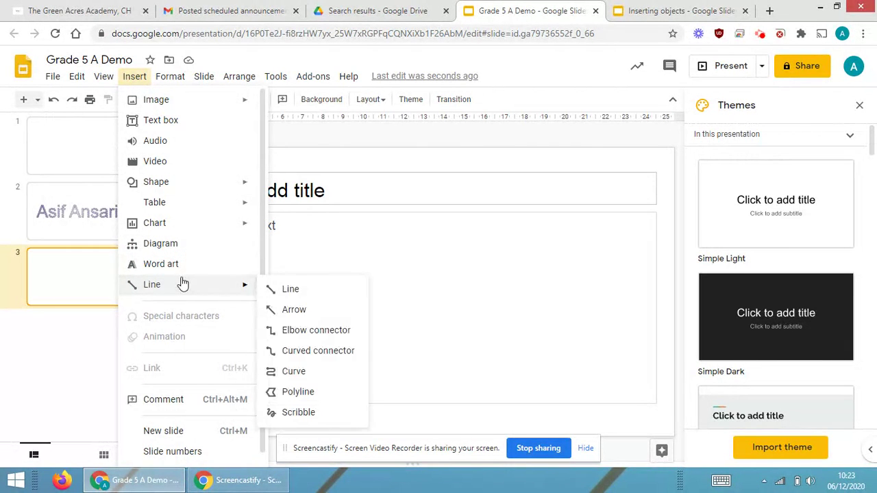
click(185, 269)
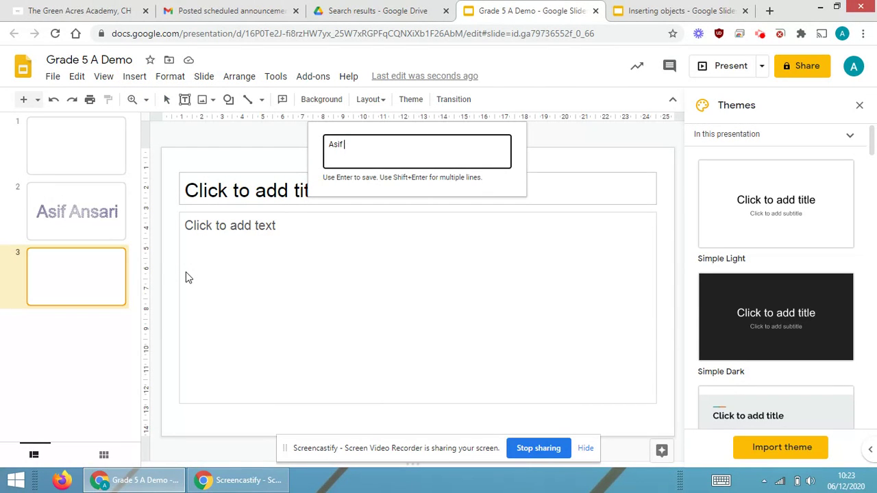
key(shift+Return)
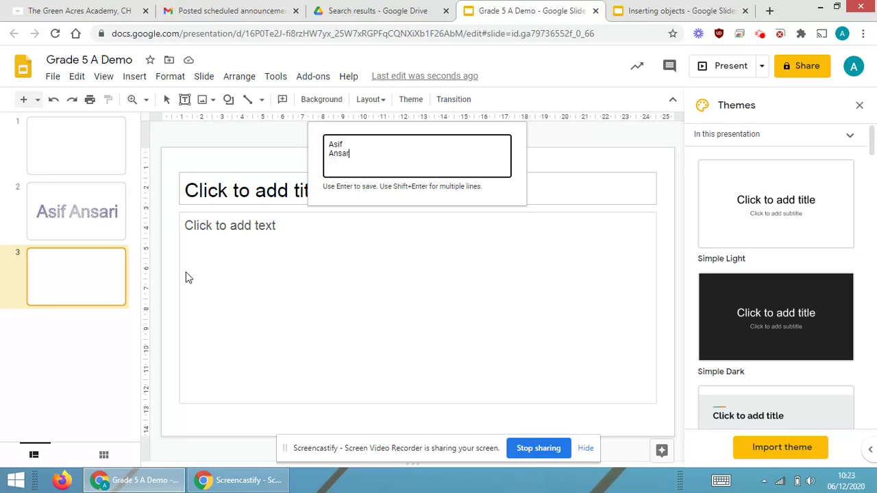
key(shift+Return)
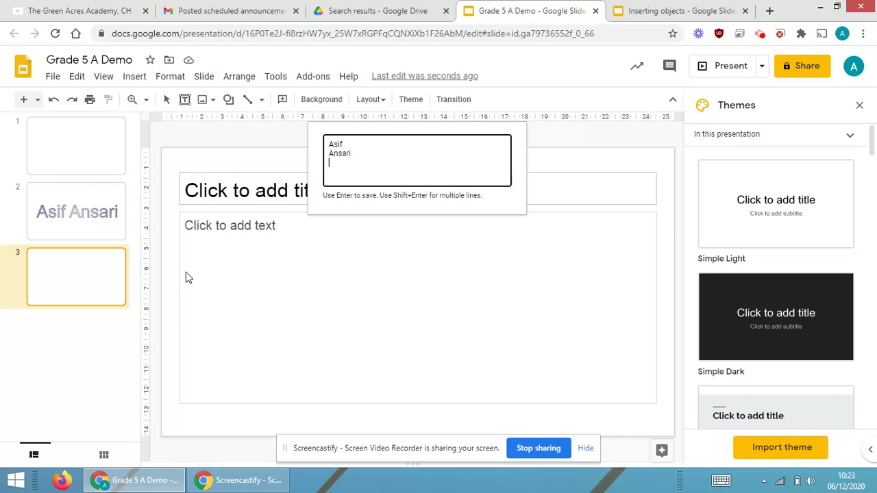
text(Computer)
key(Return)
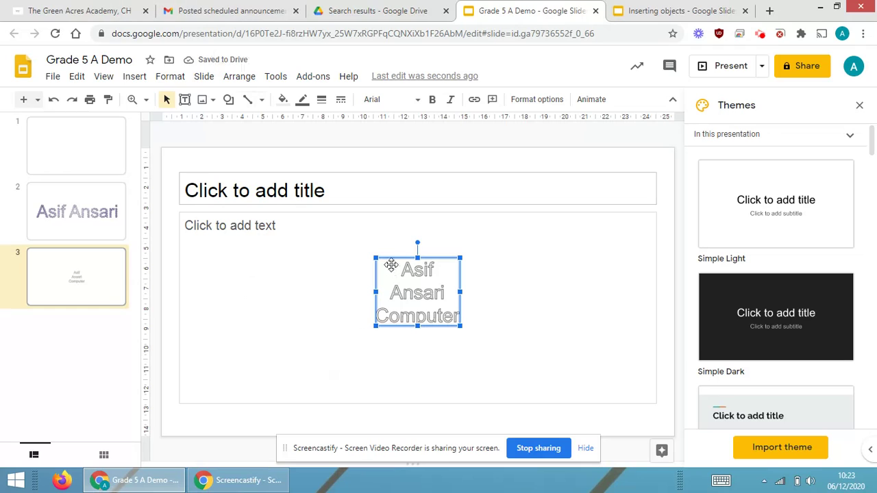
Enlarge the three-line WordArt, making it taller and wider
drag(379, 260, 294, 220)
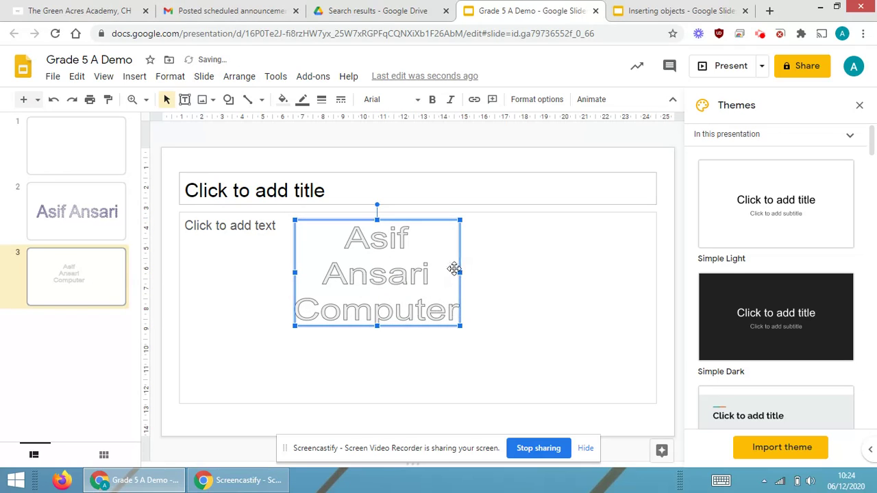
drag(376, 330, 380, 374)
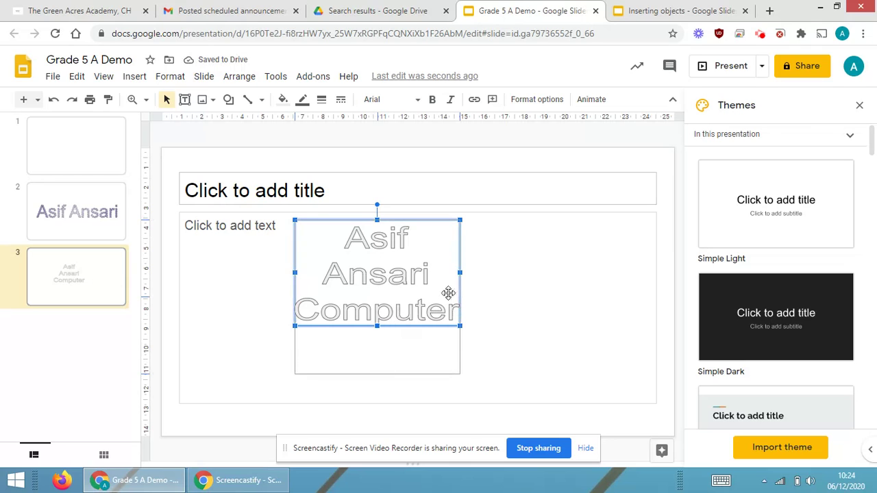
drag(459, 298, 552, 297)
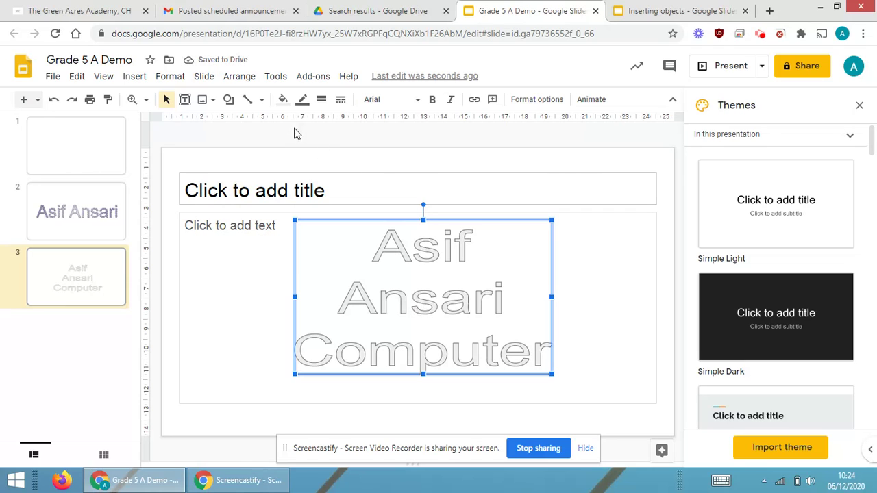
Fill the three-line WordArt with a green gradient
click(282, 100)
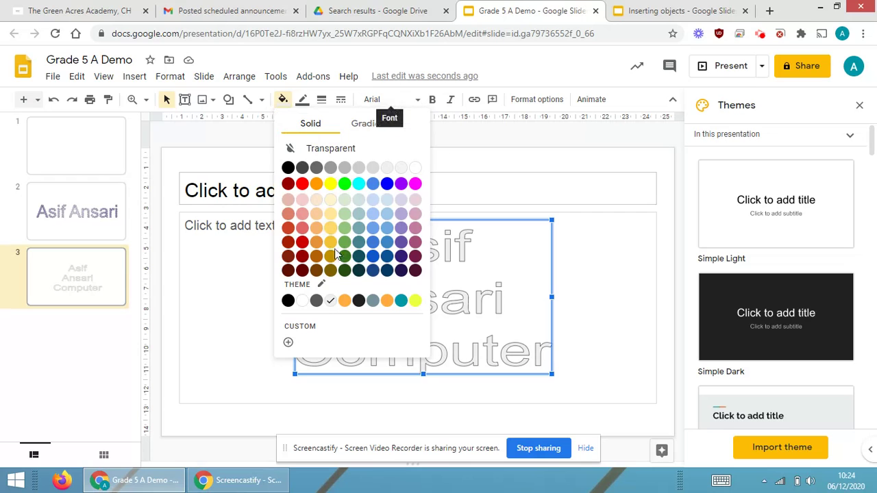
click(369, 126)
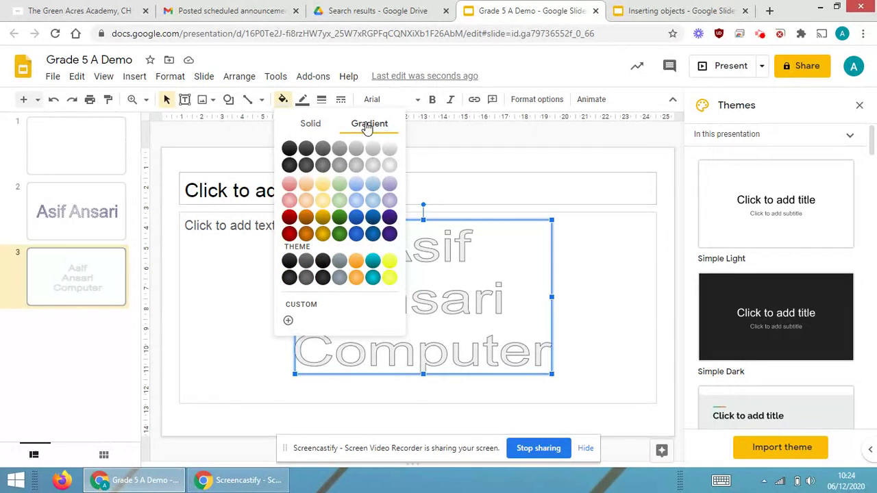
click(340, 217)
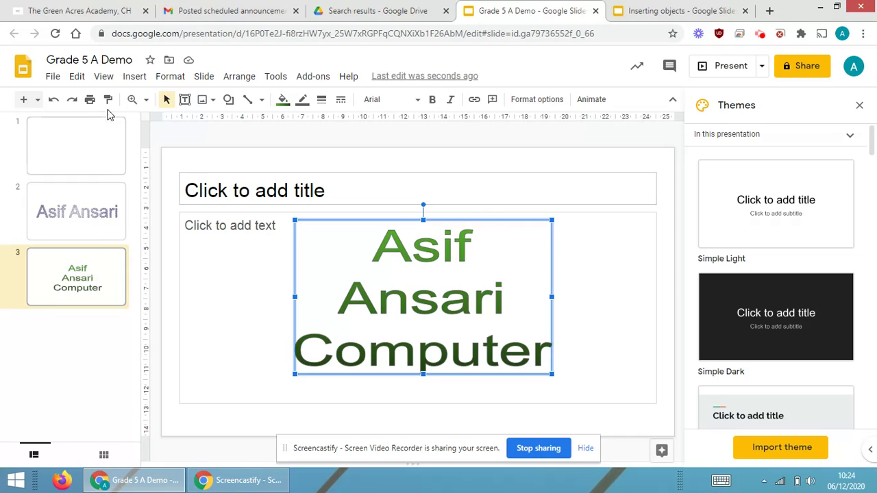
click(137, 78)
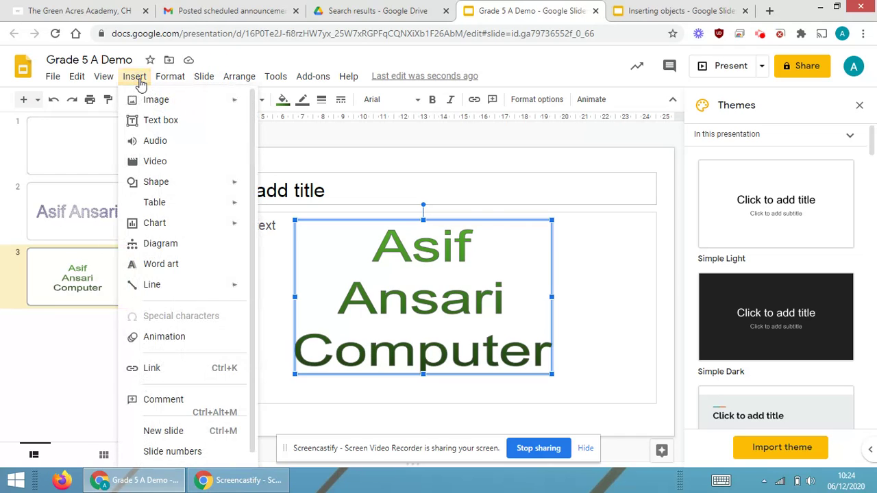
Start another empty WordArt entry on slide 3 from the Insert menu
click(165, 266)
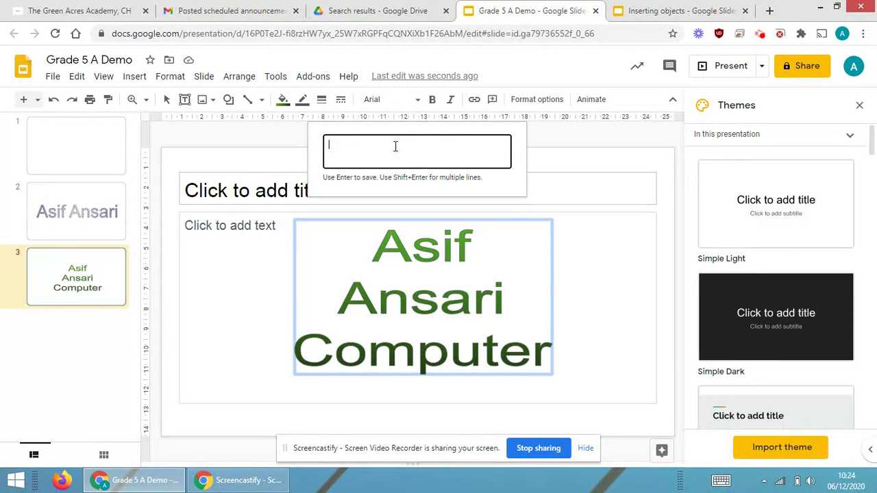